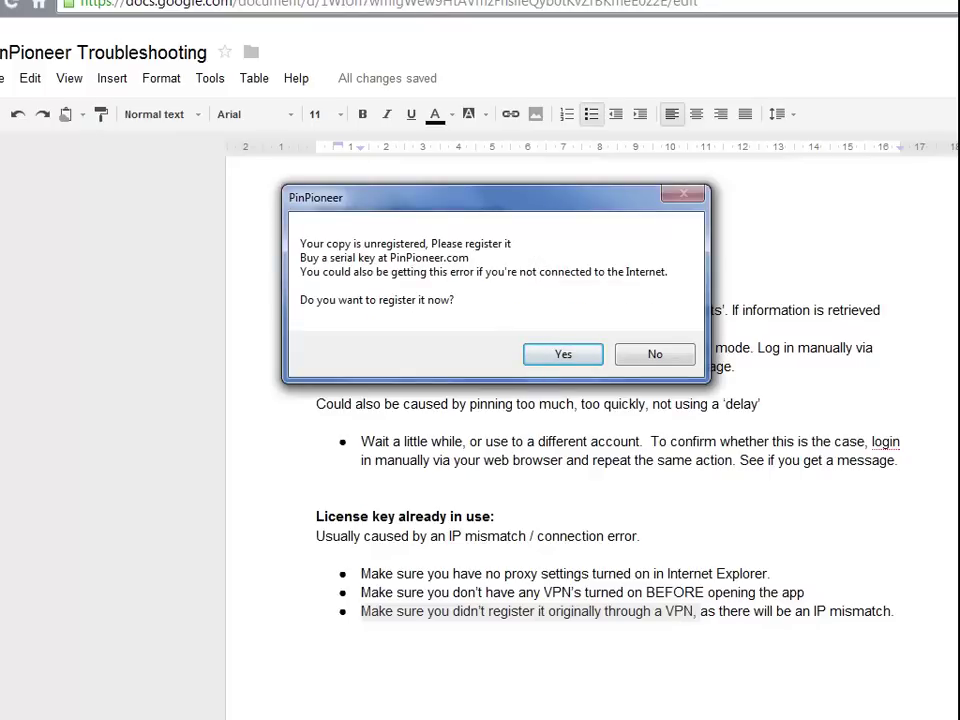
# - Move the PinPioneer registration warning off the heading and bring the ninemsn page in Internet Explorer forward
pyautogui.moveTo(330, 201); pyautogui.dragTo(445, 278)
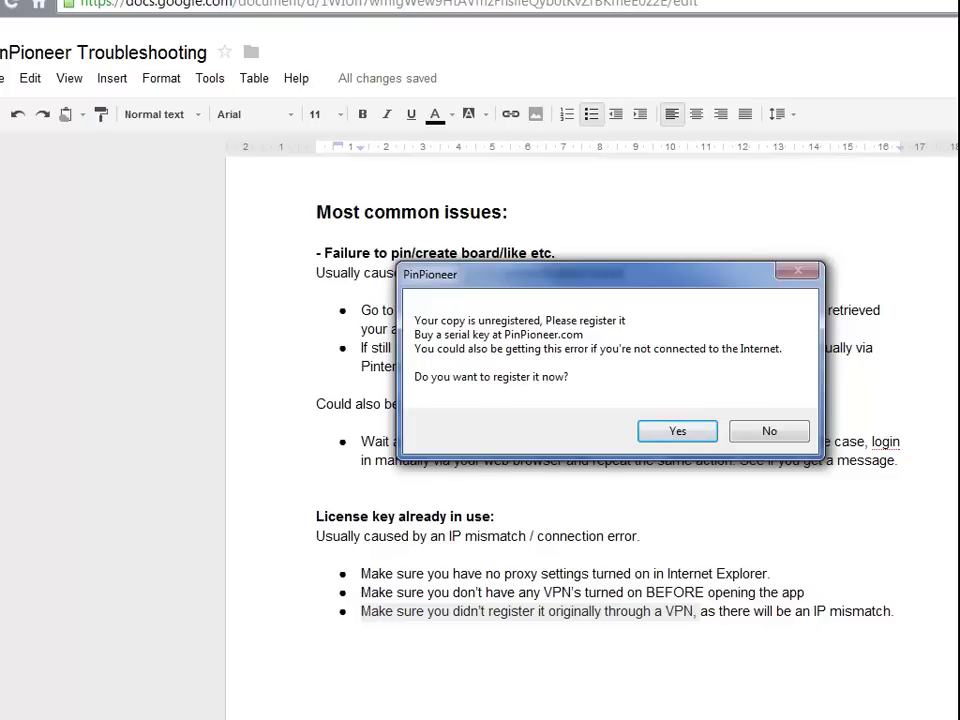
pyautogui.moveTo(372, 719)
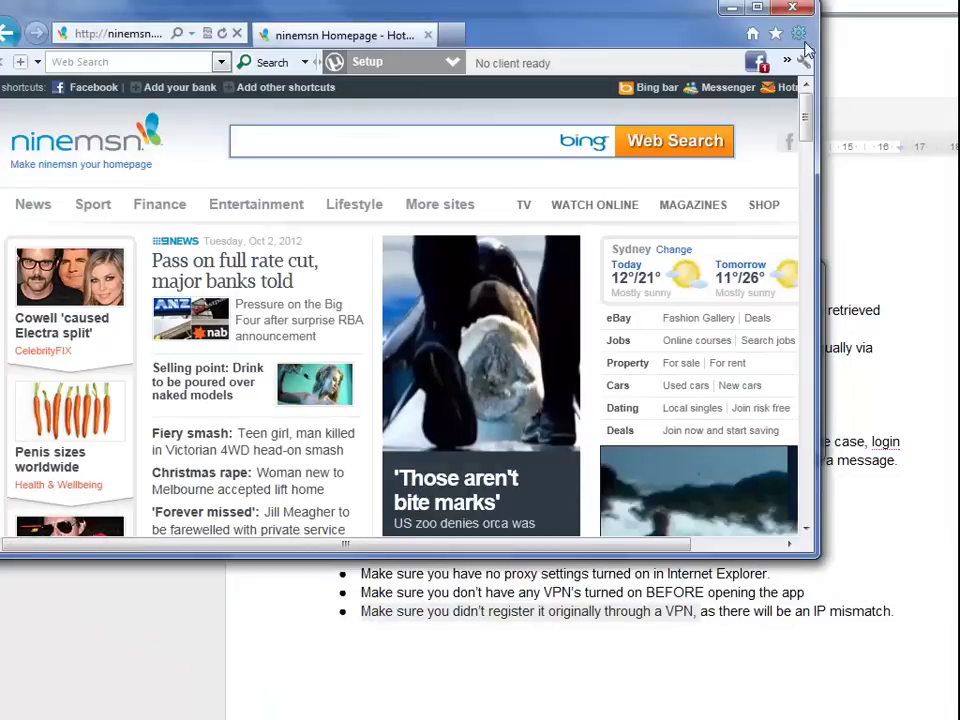
# - Verify in Internet Options LAN settings that no proxy server is used, then return to the document
pyautogui.click(798, 33)
pyautogui.click(701, 238)
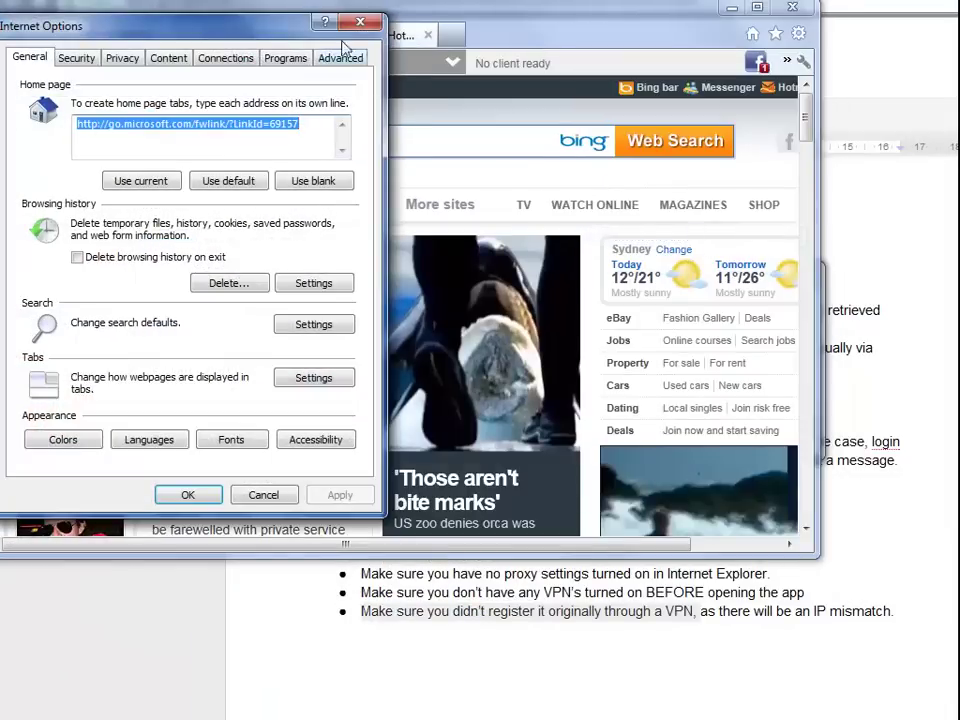
pyautogui.click(201, 60)
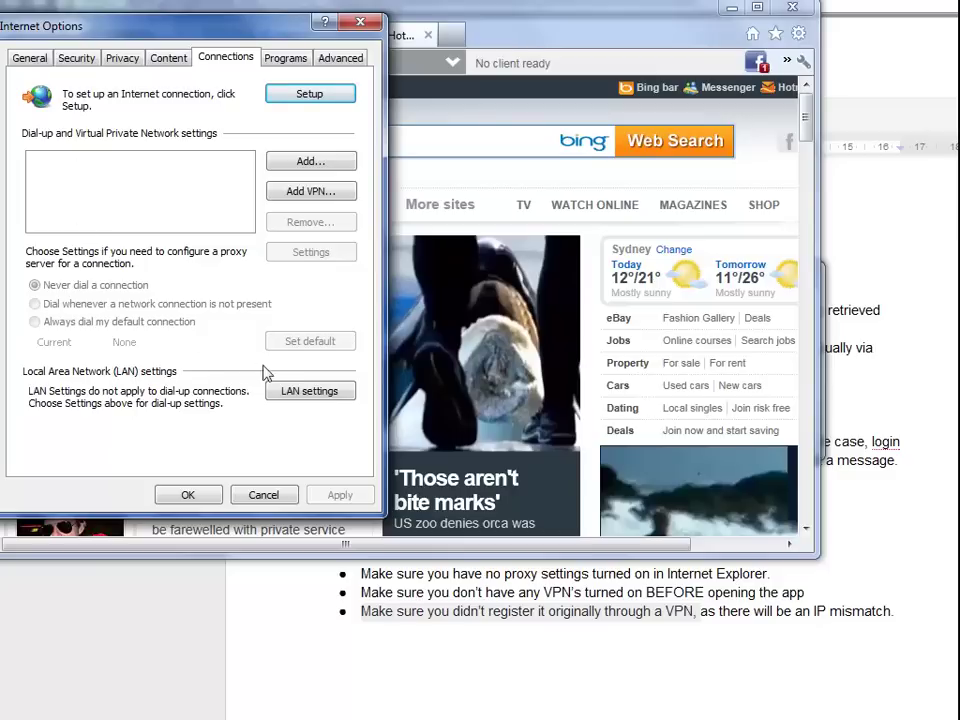
pyautogui.click(330, 393)
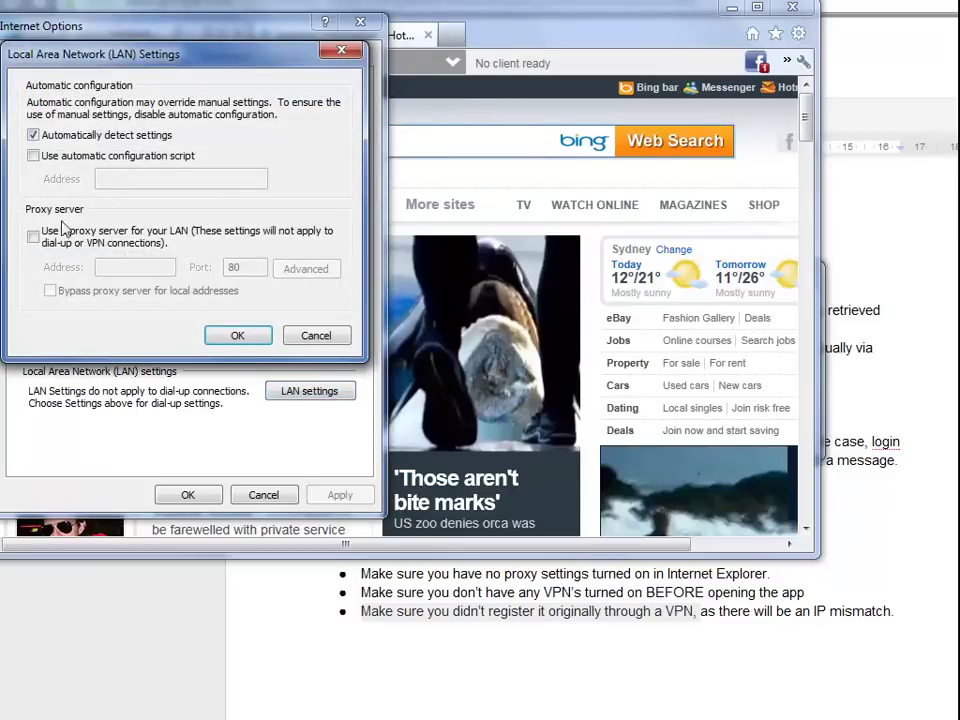
pyautogui.click(250, 334)
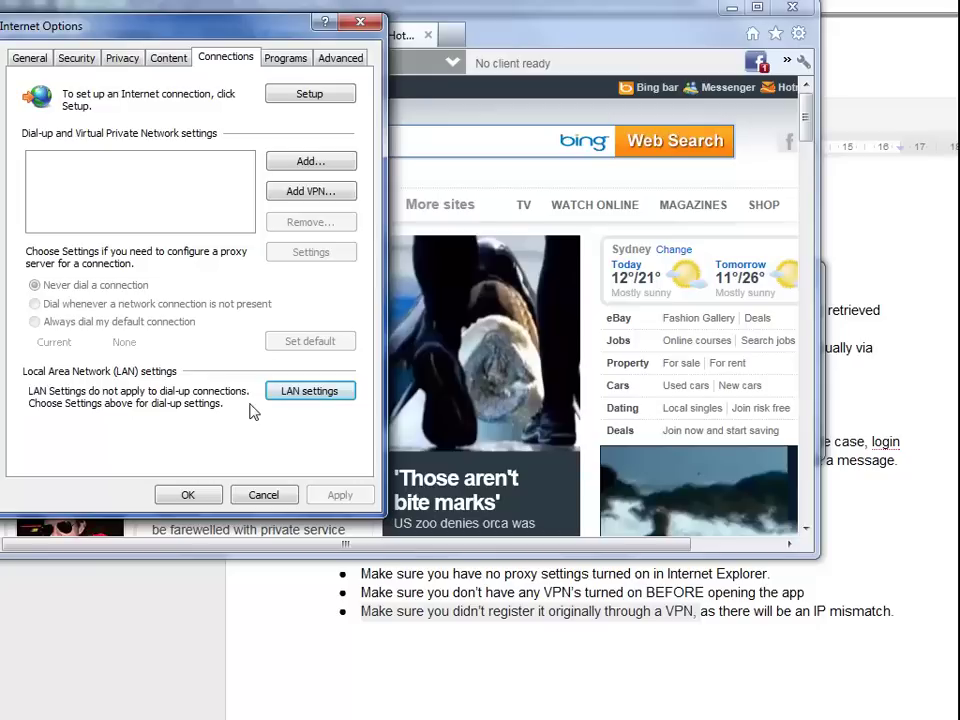
pyautogui.click(191, 494)
pyautogui.click(582, 592)
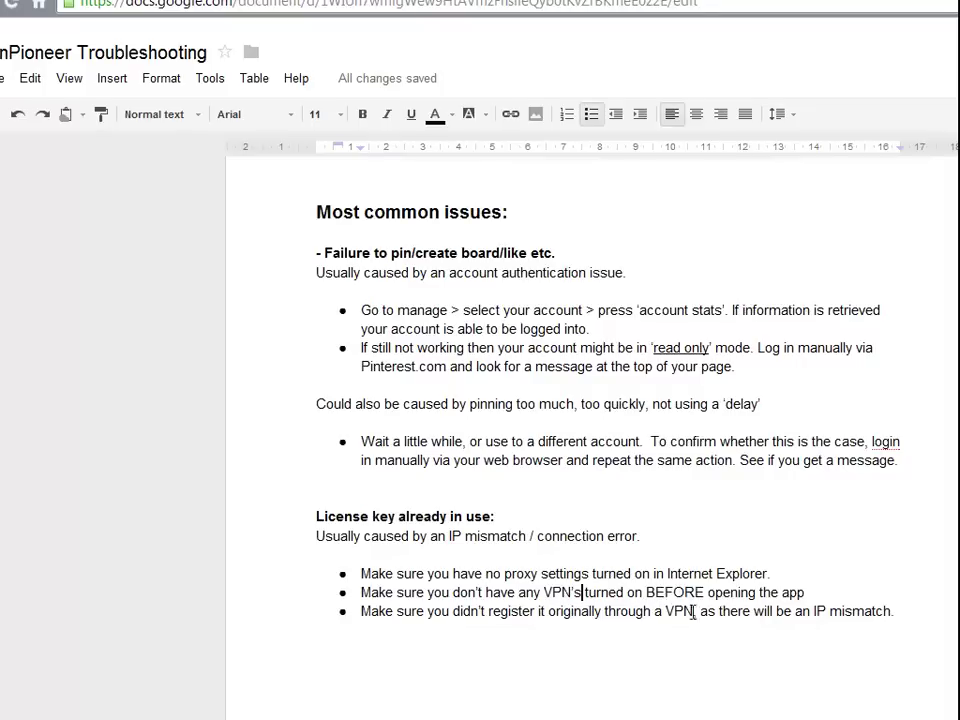
# - Start a new unbulleted line after the last bullet's VPN advice
pyautogui.moveTo(636, 611); pyautogui.dragTo(848, 617)
pyautogui.click(848, 617)
pyautogui.hotkey('ctrl', 'Right')
pyautogui.click(911, 606)
pyautogui.press('Return')
pyautogui.press('Return')
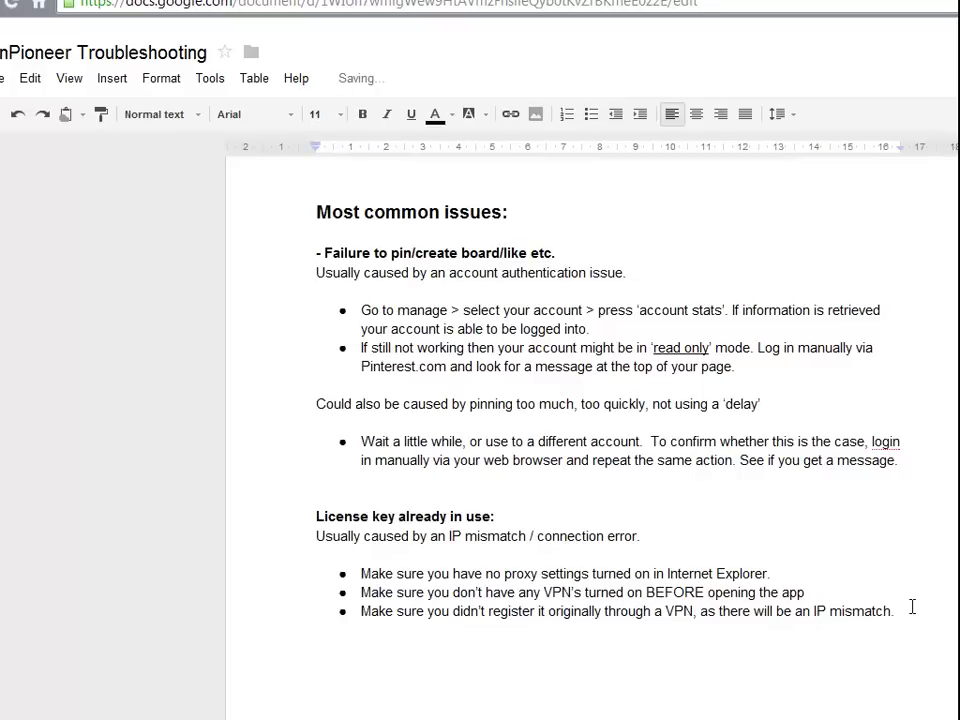
pyautogui.press('Return')
pyautogui.write('http://pinpioneer.com/faq')
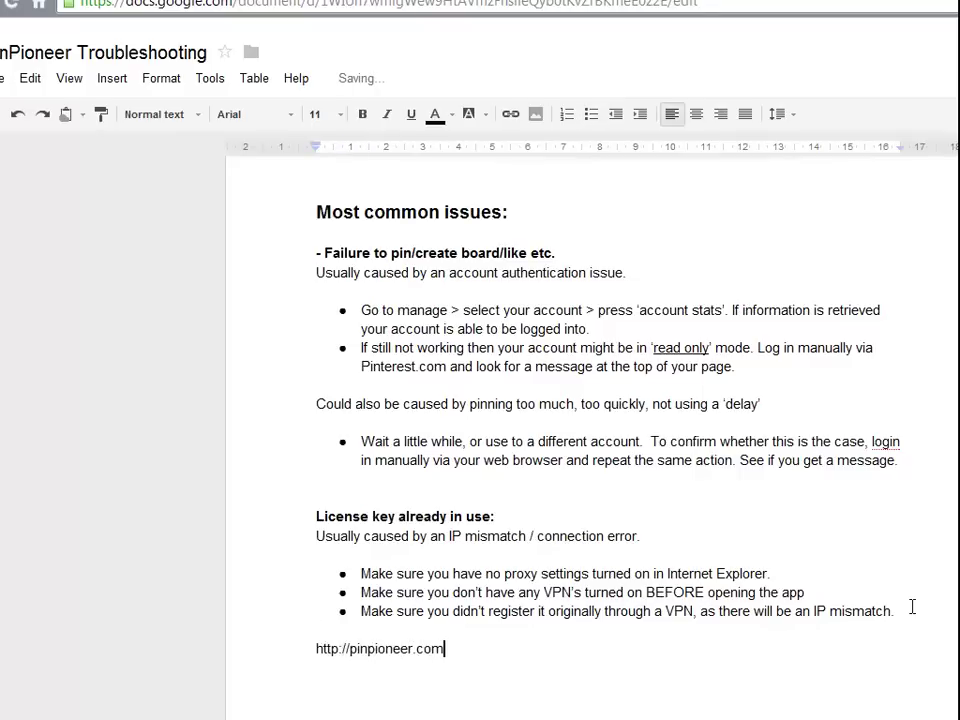
pyautogui.press('Return')
pyautogui.moveTo(493, 636); pyautogui.dragTo(313, 638)
pyautogui.click(480, 12)
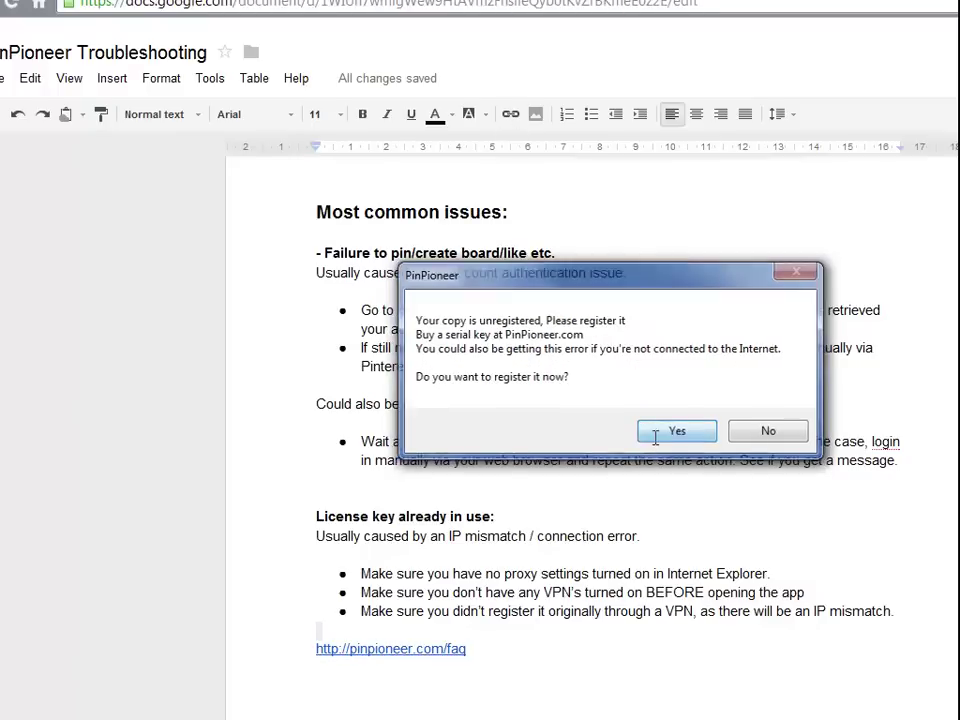
# - Accept registering now, paste the serial key, confirm it, and close the thank-you message
pyautogui.click(678, 431)
pyautogui.hotkey('ctrl', 'v')
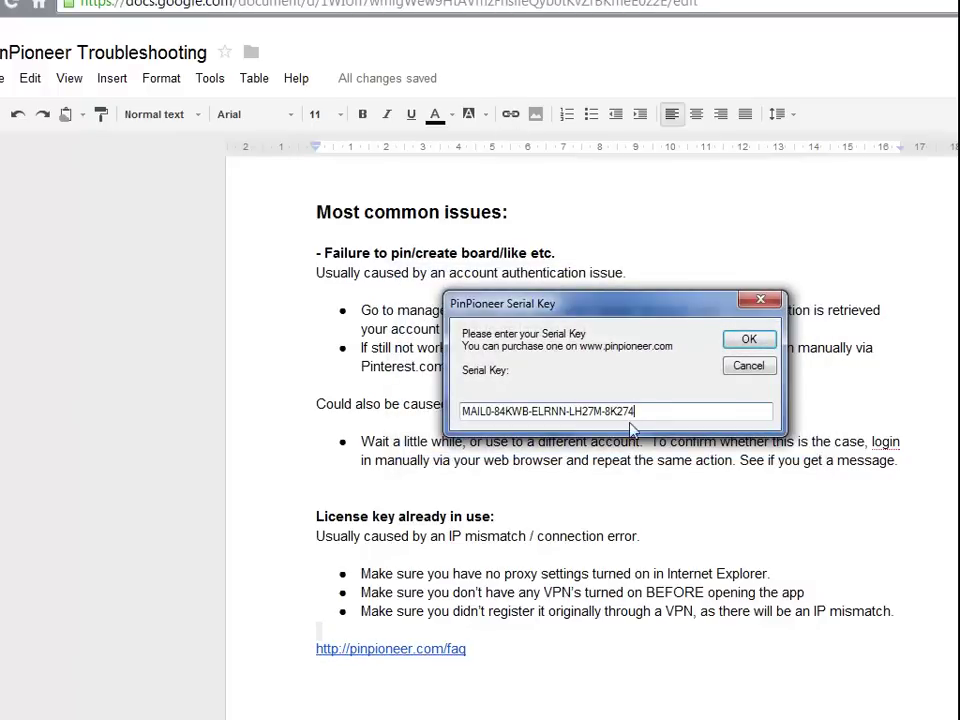
pyautogui.click(741, 343)
pyautogui.click(688, 428)
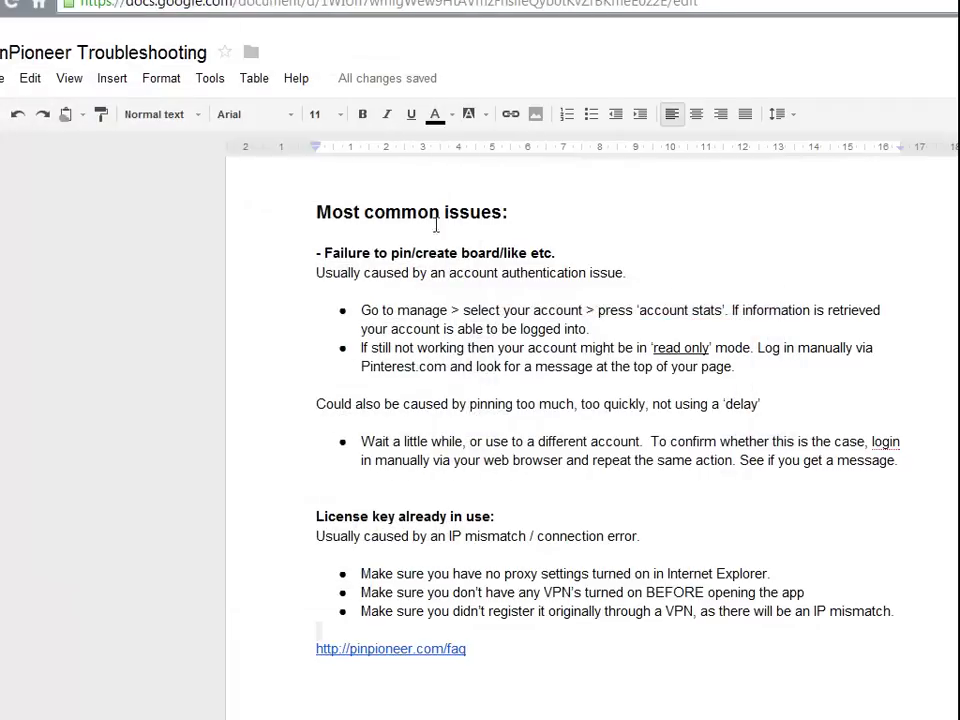
# - Select the heading '- Failure to pin/create board/like etc.' in the troubleshooting document
pyautogui.moveTo(316, 253); pyautogui.dragTo(652, 251)
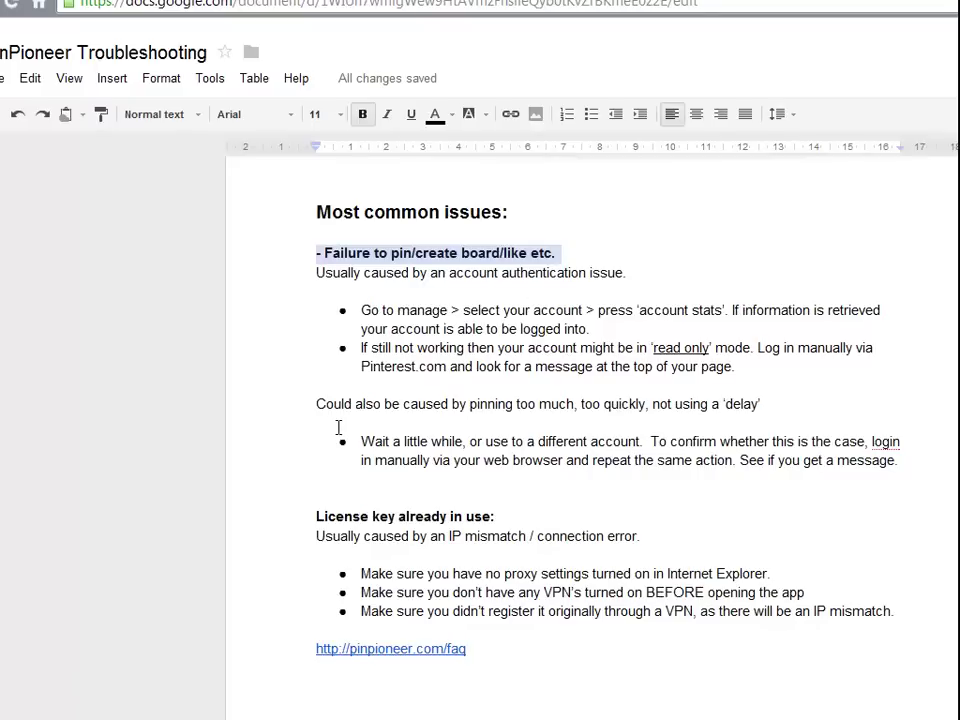
pyautogui.moveTo(140, 715)
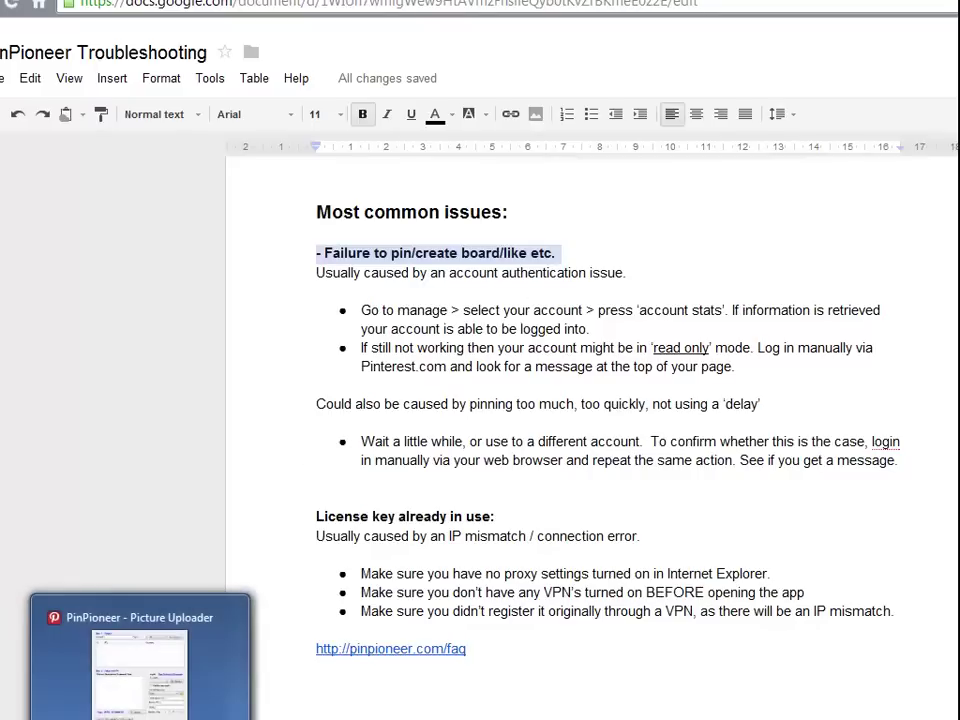
pyautogui.moveTo(242, 681)
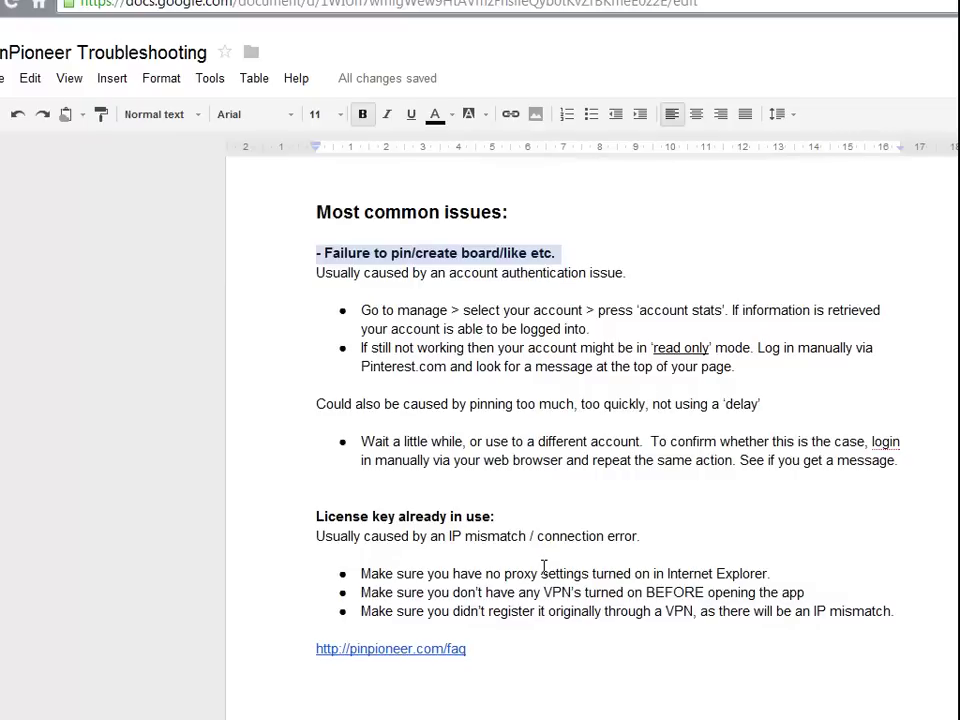
# - In PinPioneer's Accounts Manager, tick both saved Pinterest accounts and fetch their stats
pyautogui.click(380, 718)
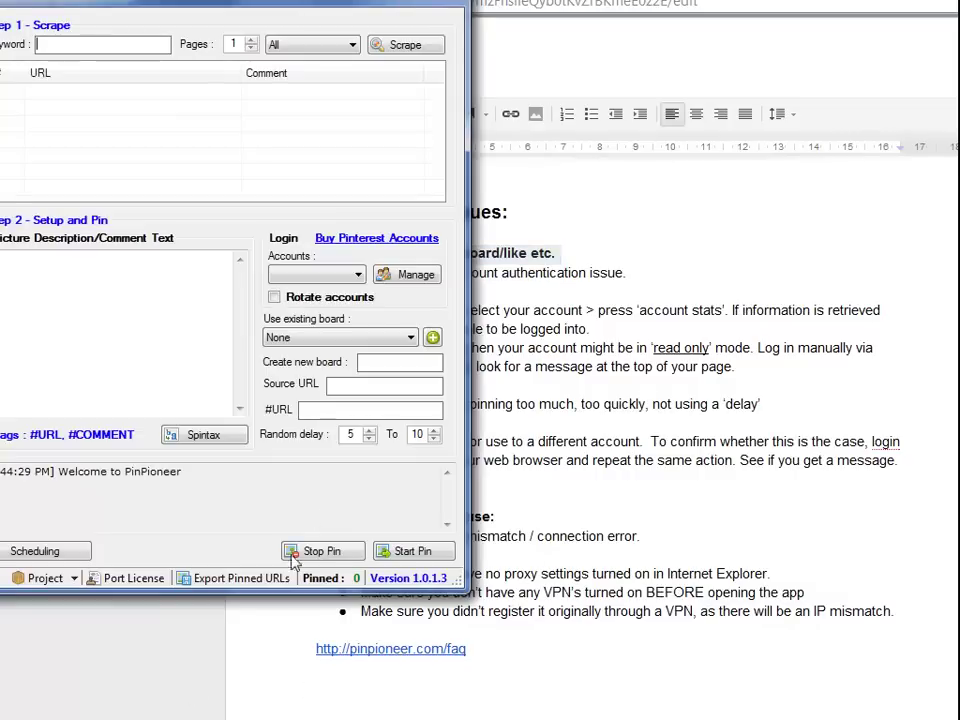
pyautogui.click(402, 275)
pyautogui.click(38, 314)
pyautogui.click(37, 329)
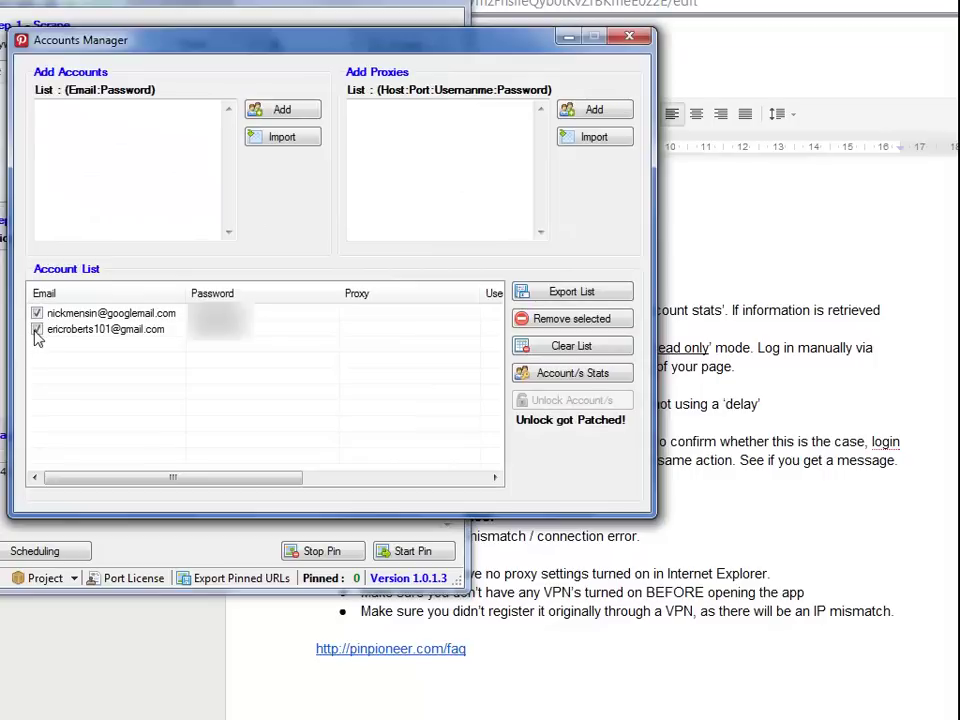
pyautogui.click(572, 390)
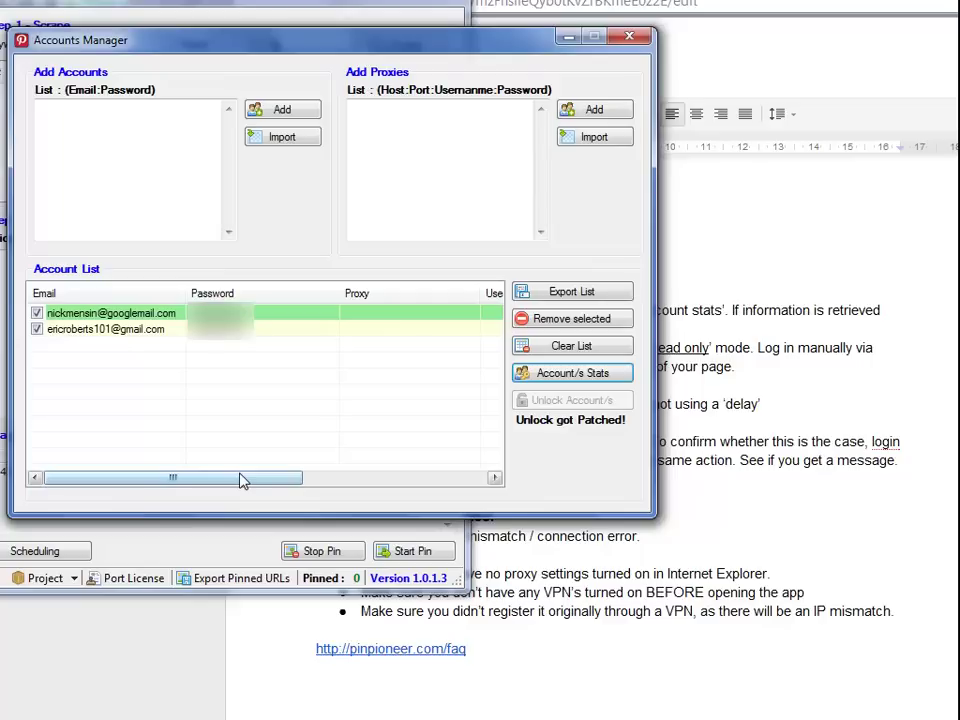
pyautogui.moveTo(240, 480); pyautogui.dragTo(346, 480)
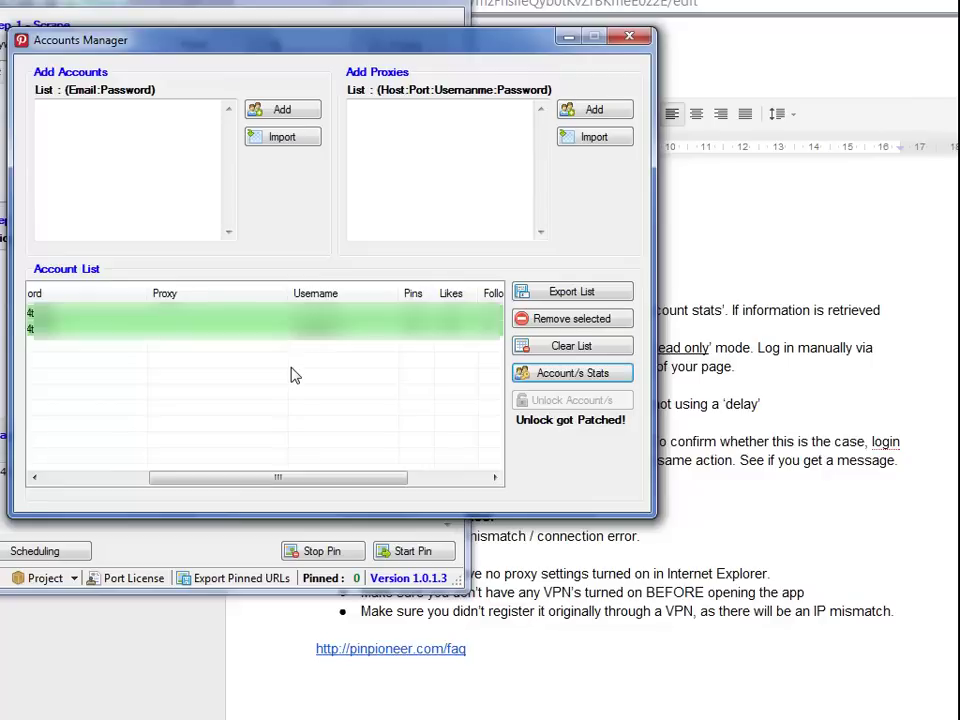
pyautogui.moveTo(268, 479); pyautogui.dragTo(211, 477)
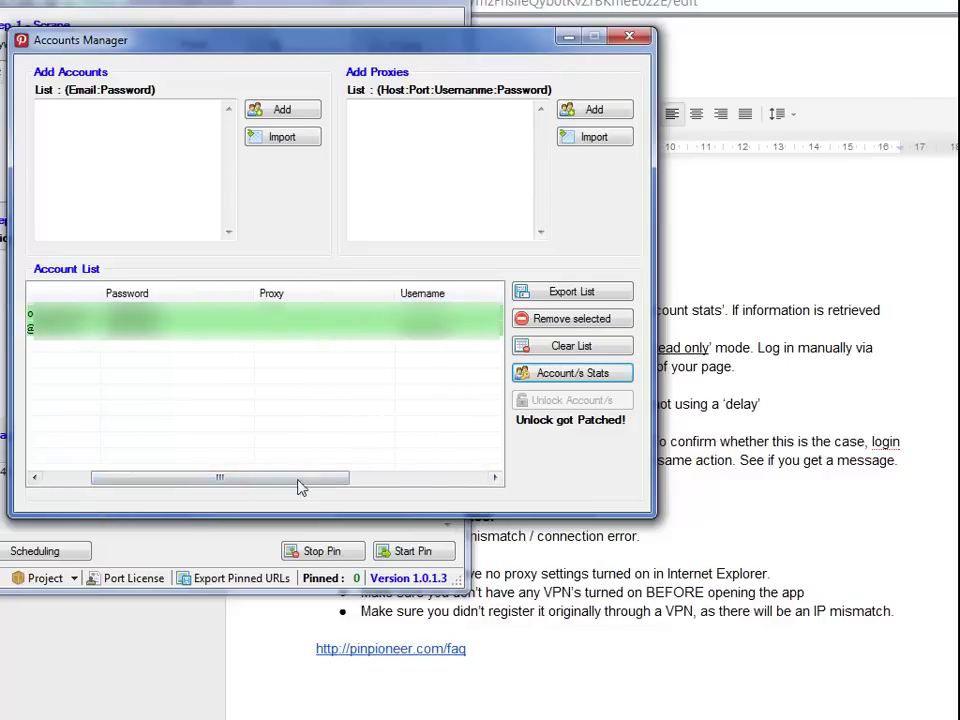
pyautogui.moveTo(300, 480); pyautogui.dragTo(454, 482)
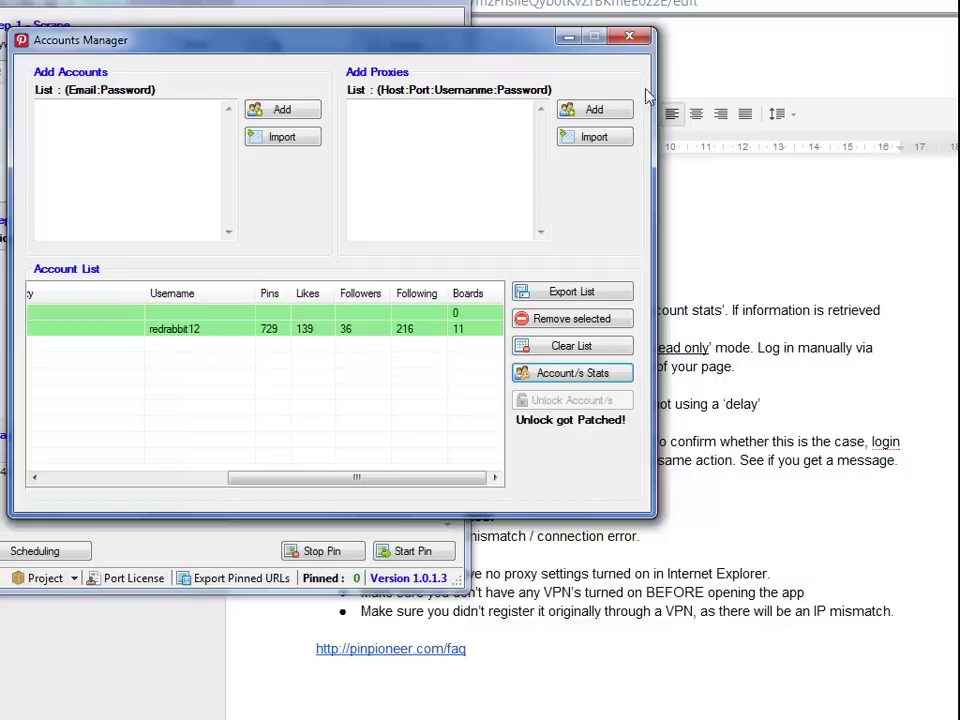
# - Close Accounts Manager, reopen and close it once more, and minimize PinPioneer
pyautogui.click(629, 39)
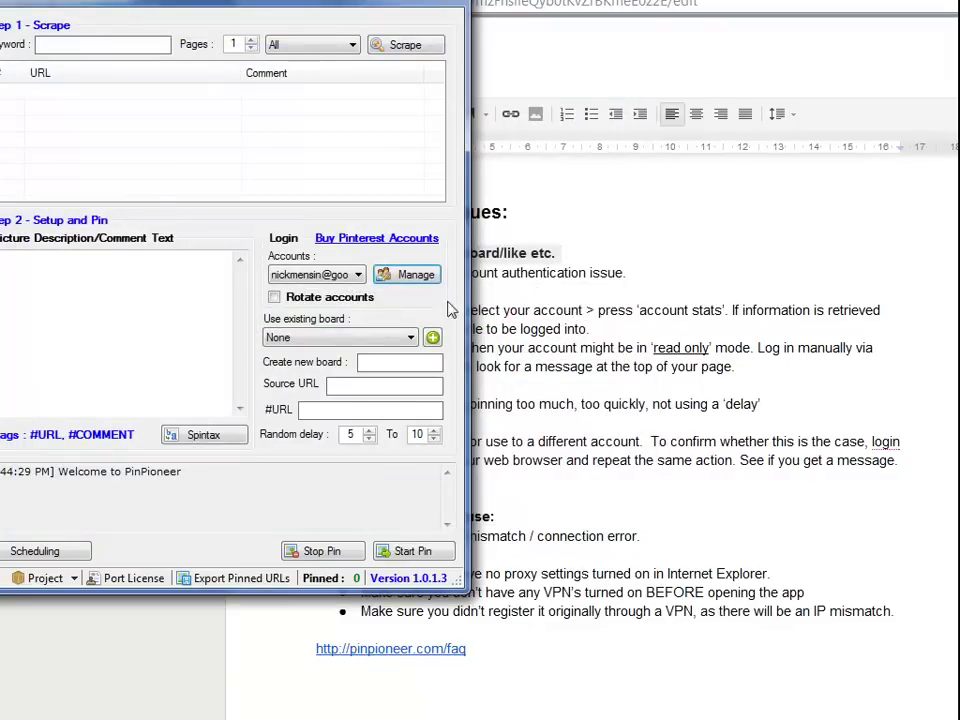
pyautogui.click(407, 274)
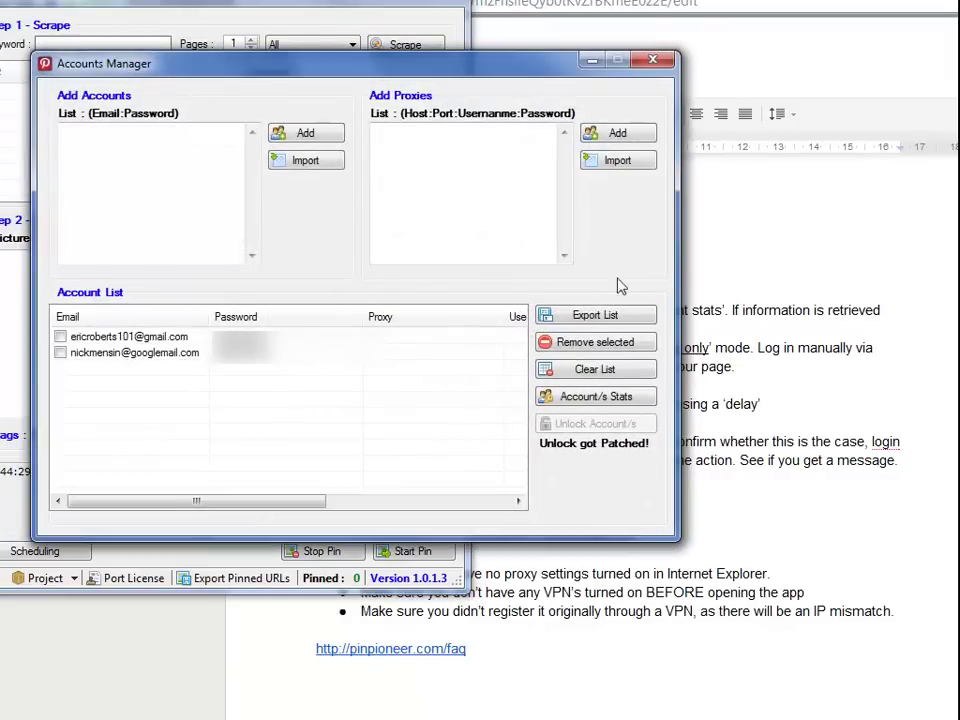
pyautogui.click(651, 60)
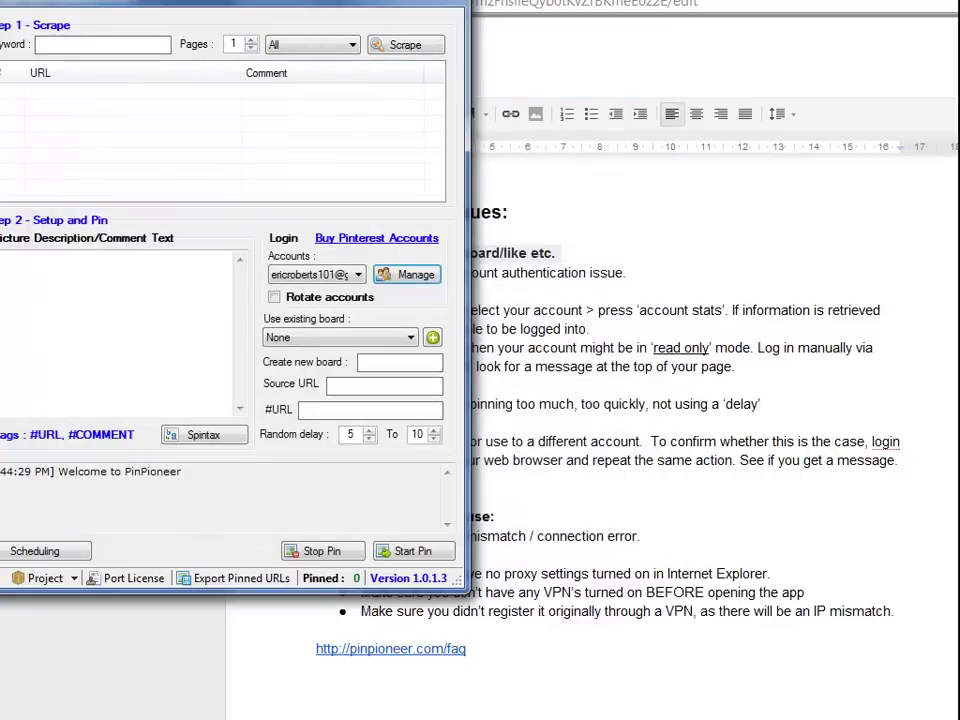
pyautogui.press('super+Down')
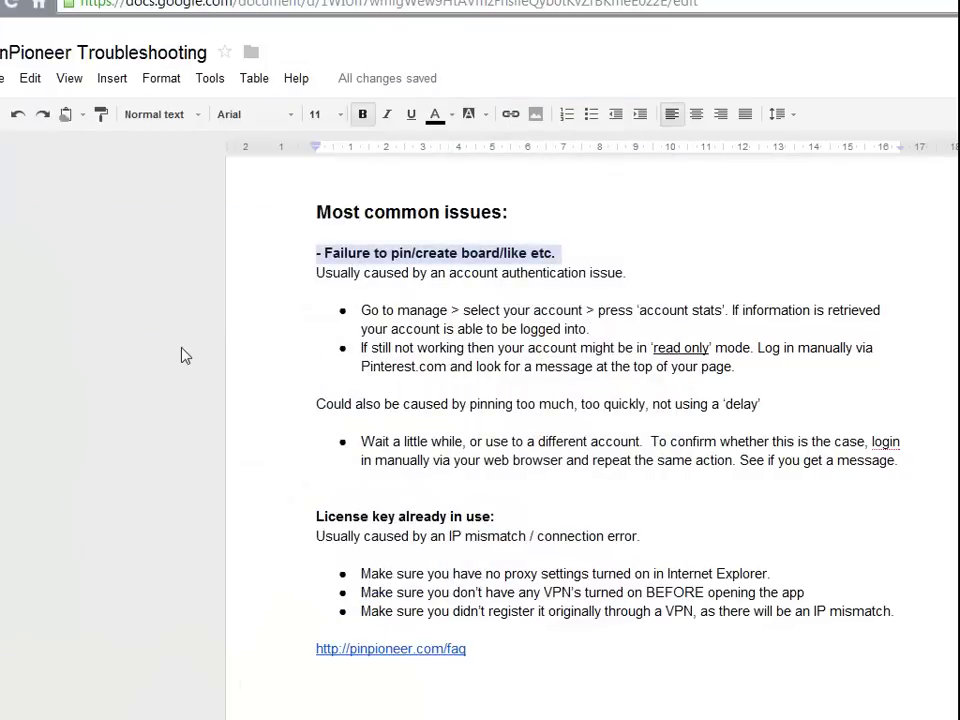
# - Show Pinterest's read-only warning, open Reset Password, and select the Email field
pyautogui.hotkey('ctrl', 'Tab')
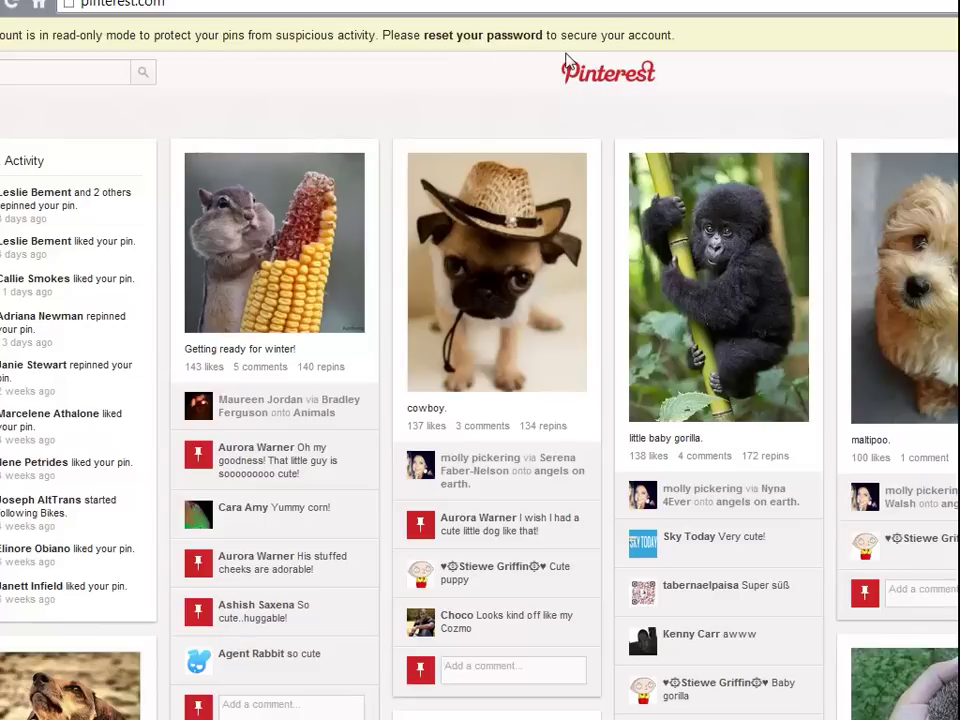
pyautogui.click(470, 37)
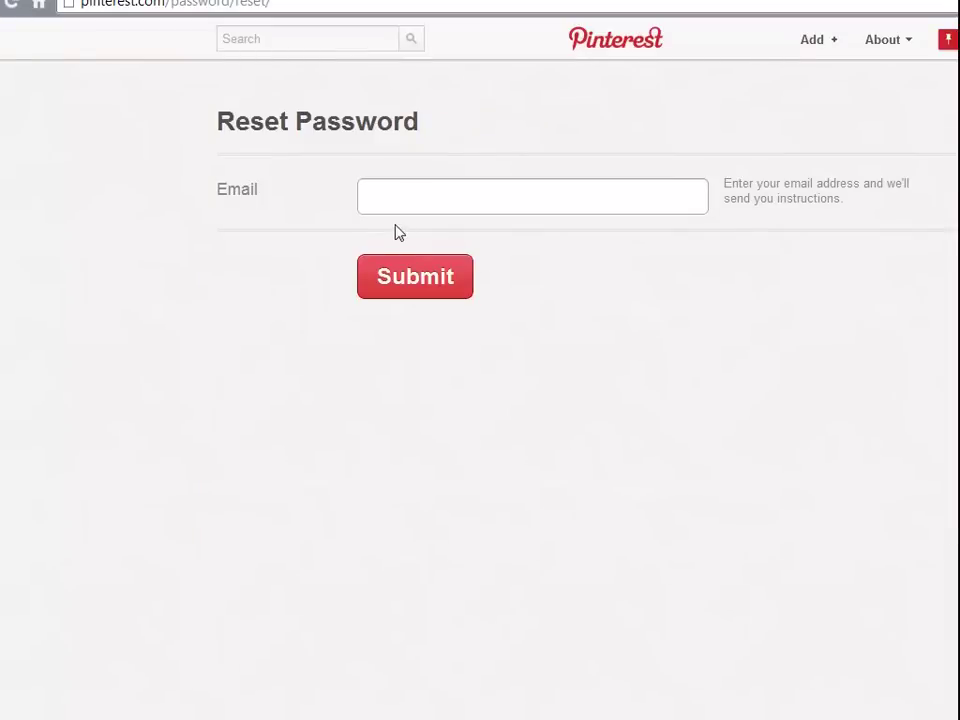
pyautogui.click(409, 206)
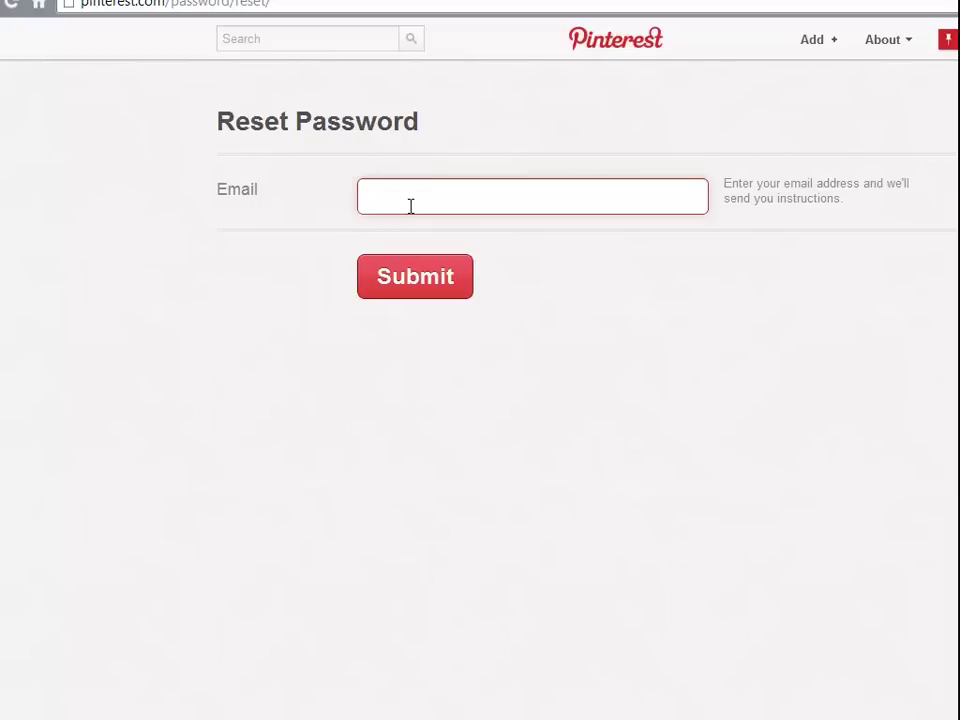
pyautogui.click(224, 714)
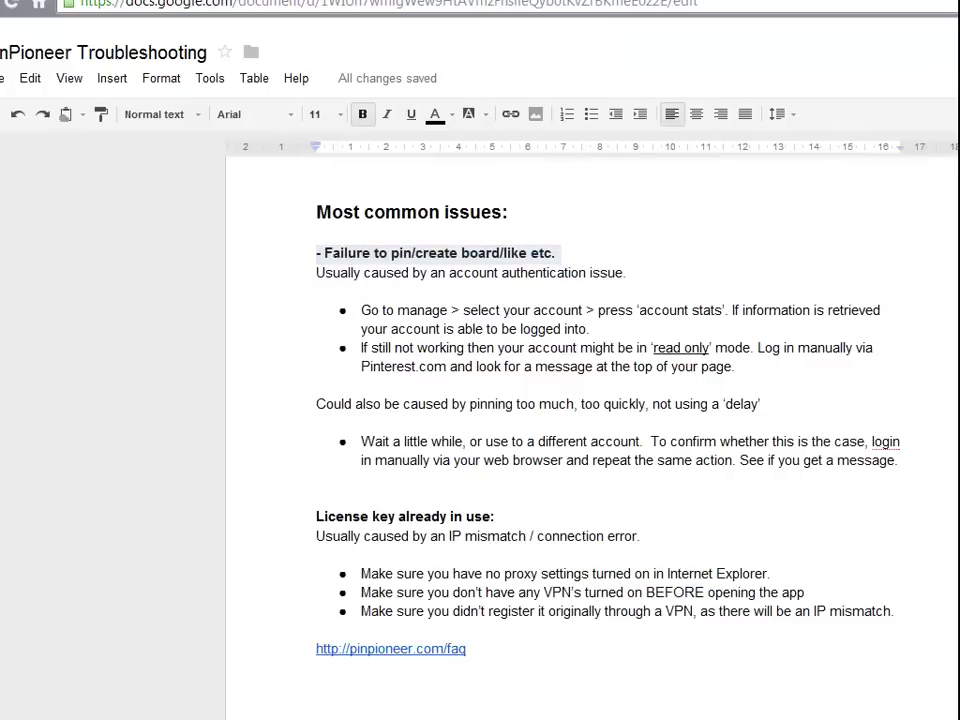
# - Place the caret in the document's read-only bullet and bring PinPioneer back up
pyautogui.click(456, 360)
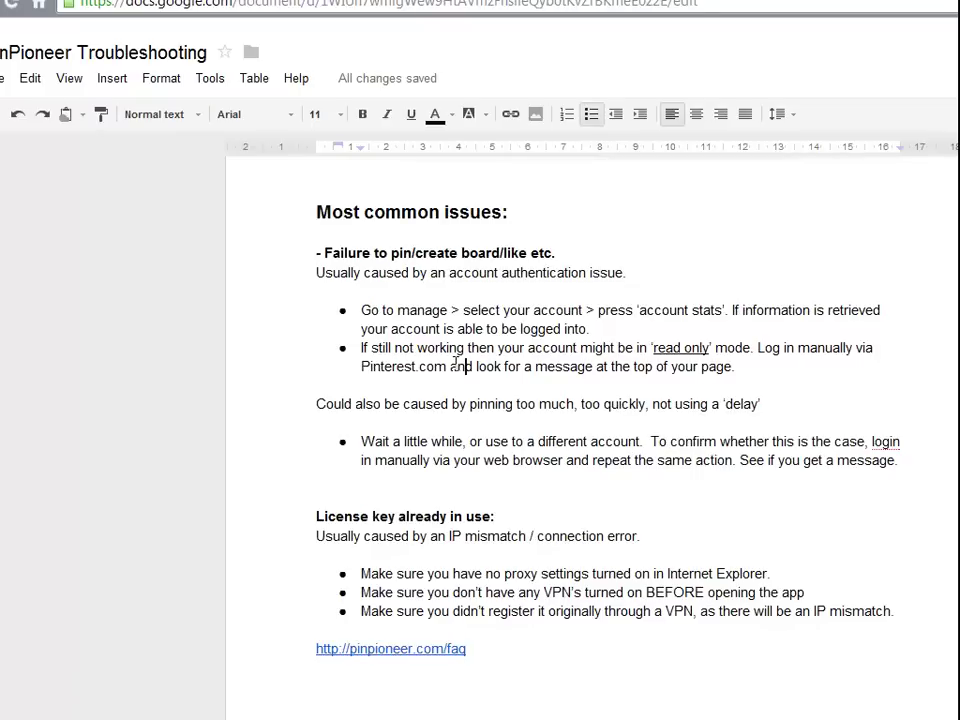
pyautogui.hotkey('alt', 'Tab')
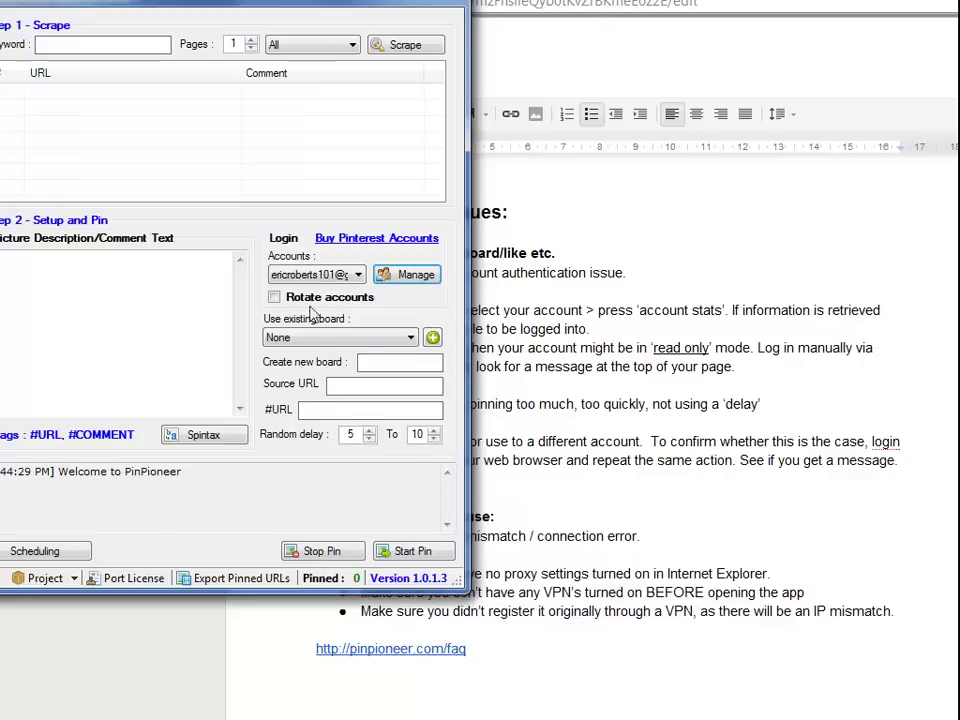
# - Look over the right-click actions for the URL list and login area without choosing any
pyautogui.rightClick(196, 134)
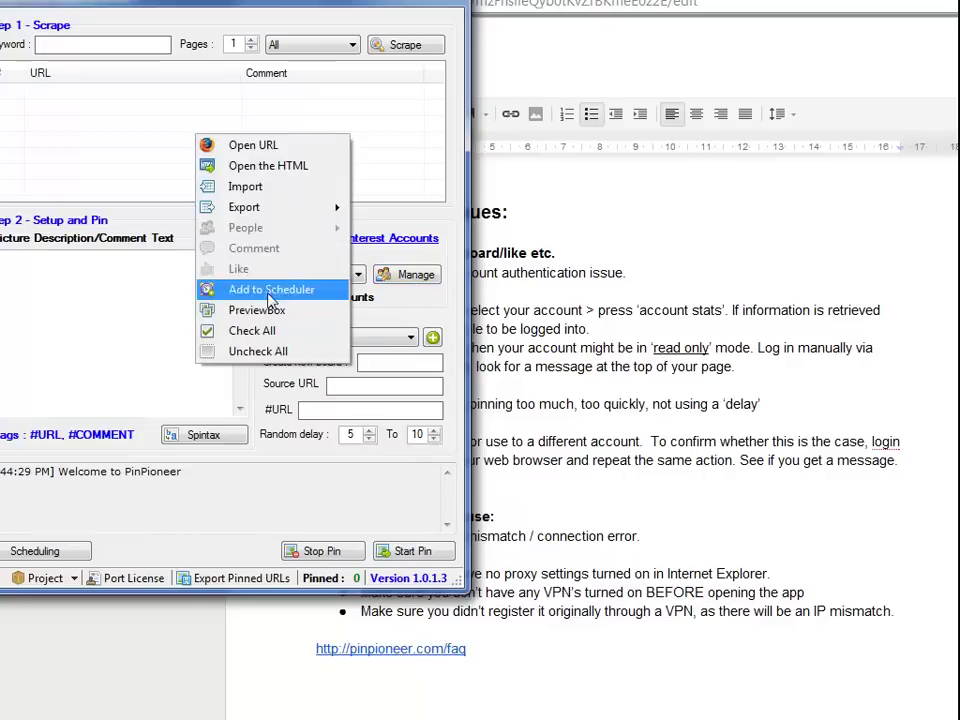
pyautogui.click(161, 489)
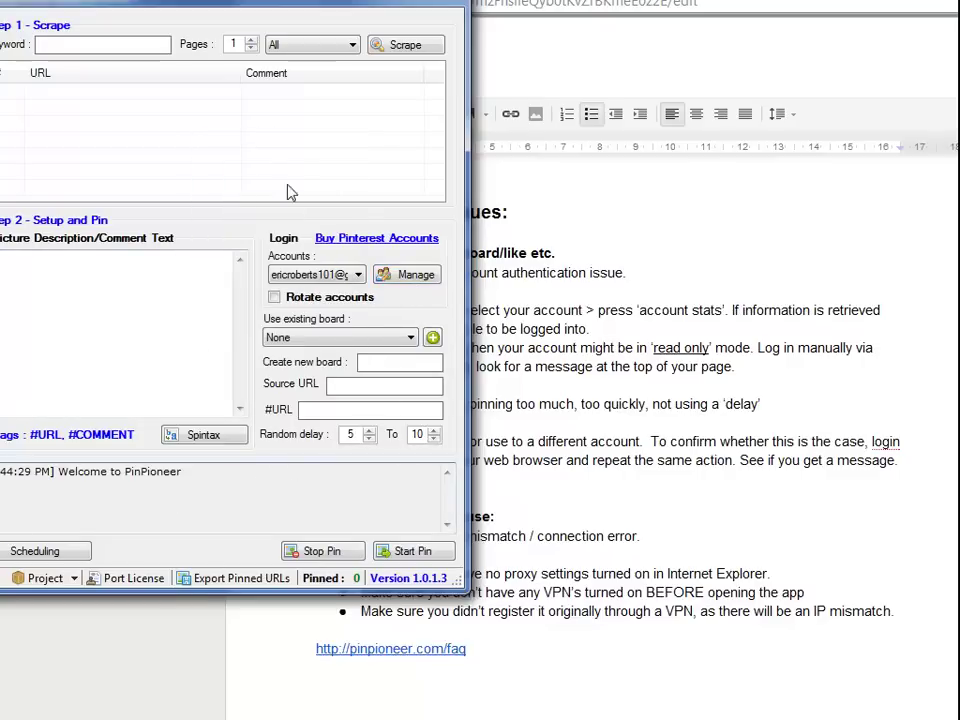
pyautogui.rightClick(296, 155)
pyautogui.click(365, 309)
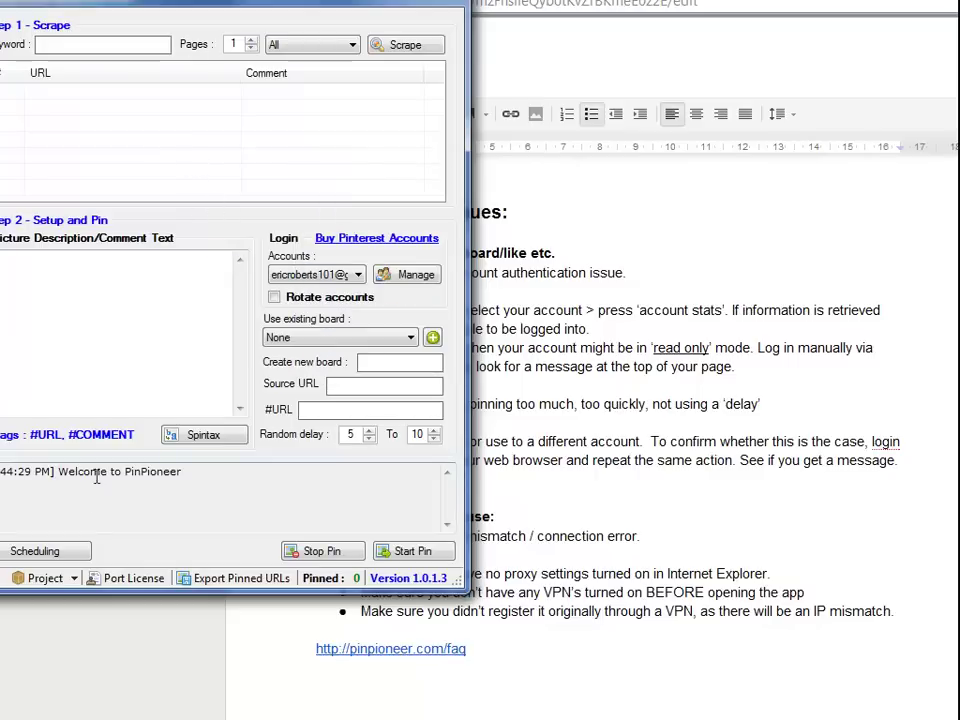
# - Check the scheduling setup and the random delay minimum of 5, then return to the document
pyautogui.click(42, 553)
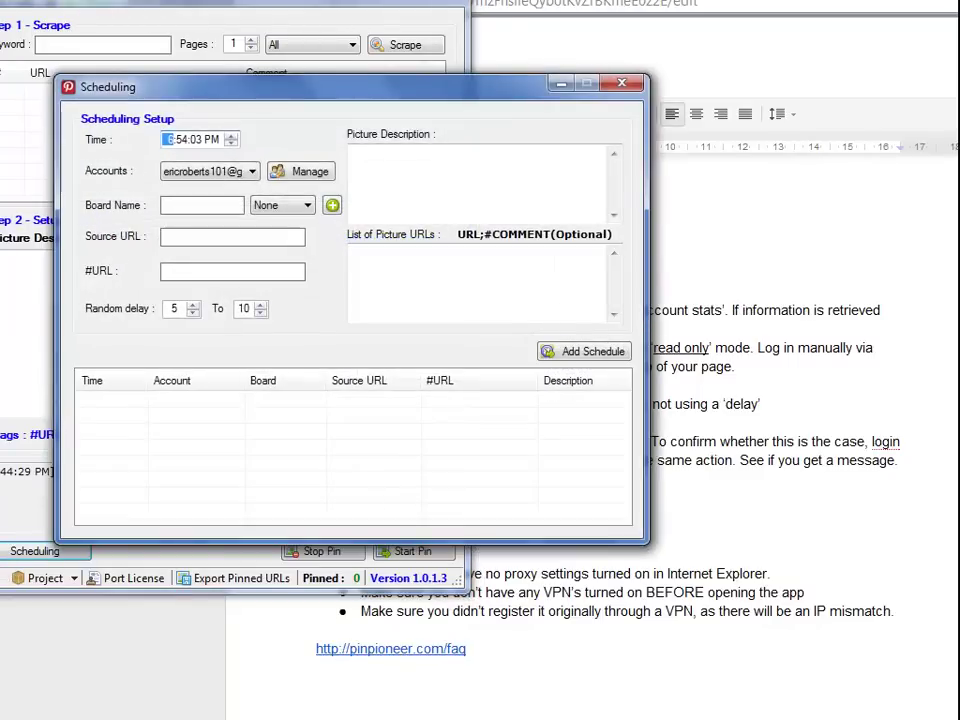
pyautogui.click(620, 83)
pyautogui.doubleClick(351, 434)
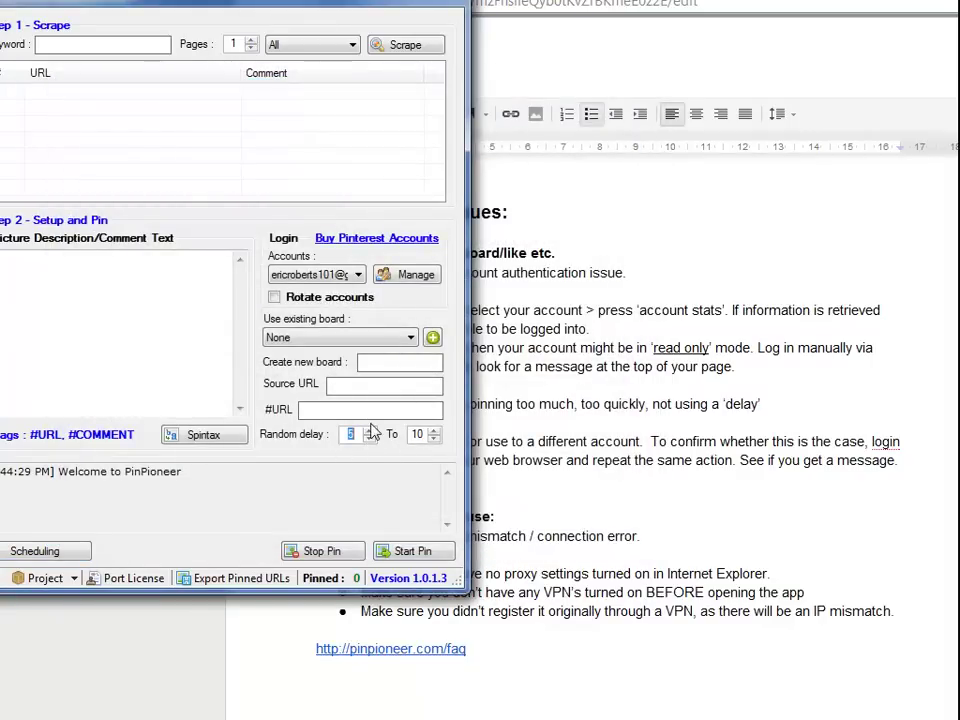
pyautogui.click(600, 467)
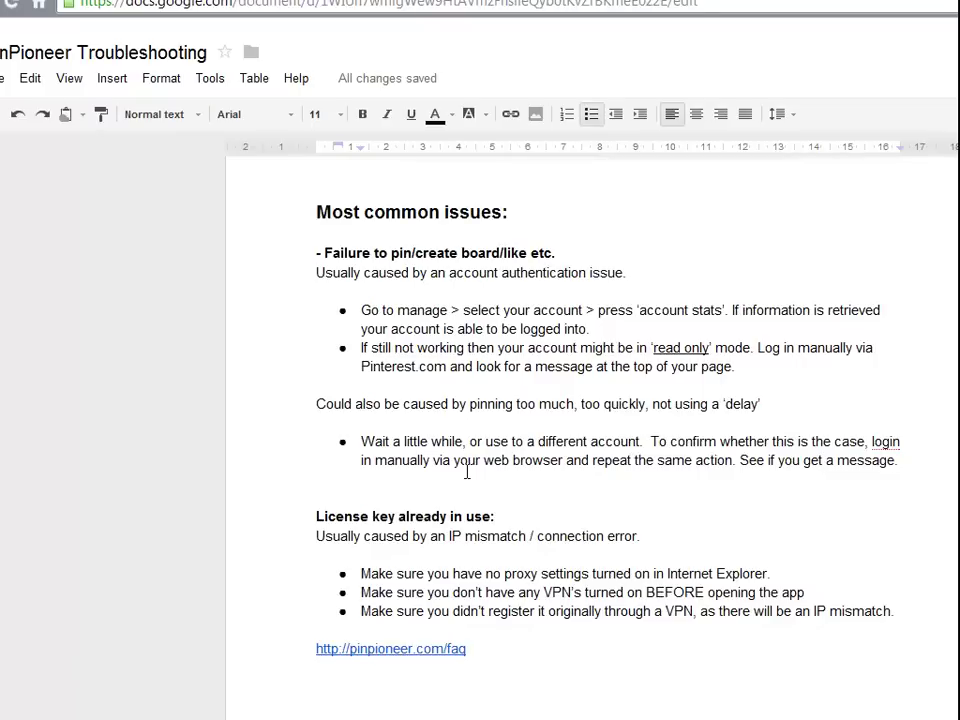
# - Load pinpioneer.com/faq in a new Chrome tab
pyautogui.press('super')
pyautogui.press('Escape')
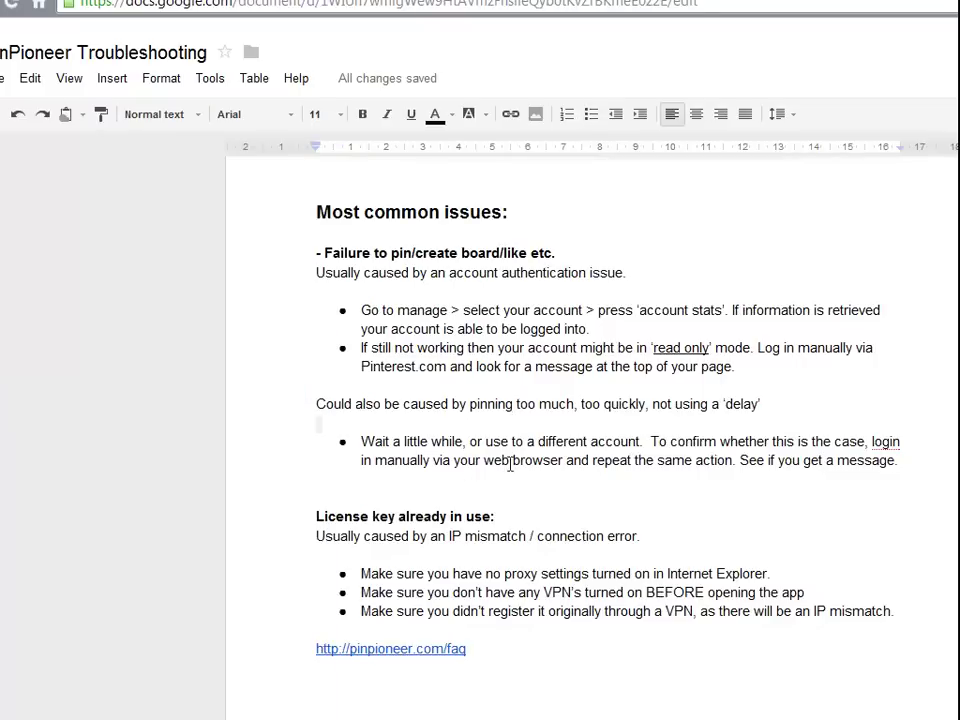
pyautogui.hotkey('ctrl', 't')
pyautogui.write('pinpioneer.com/faq')
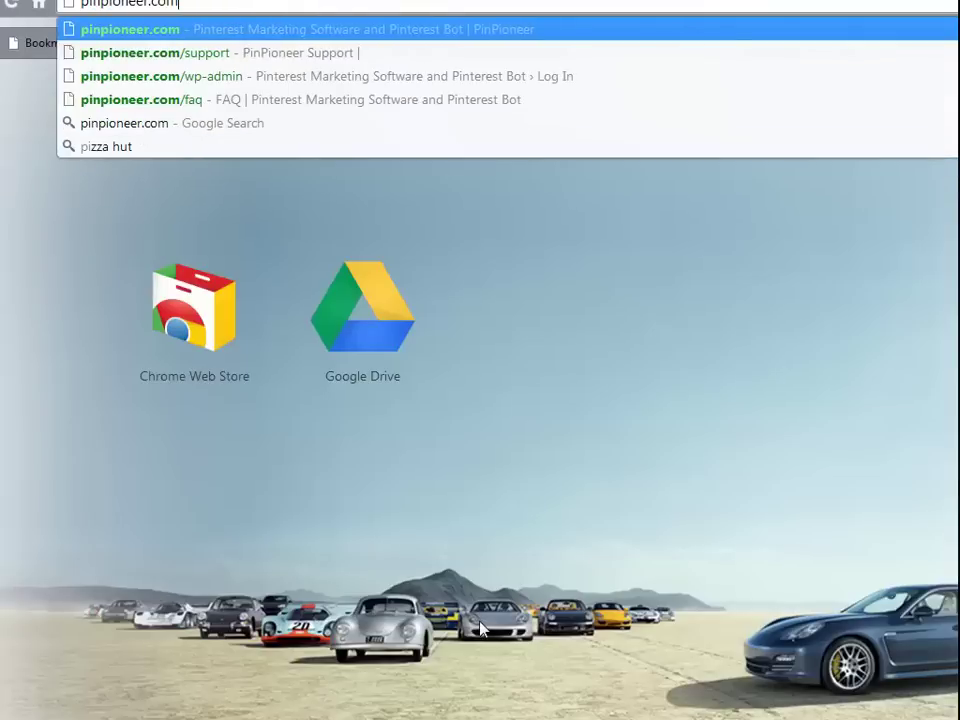
pyautogui.press('Return')
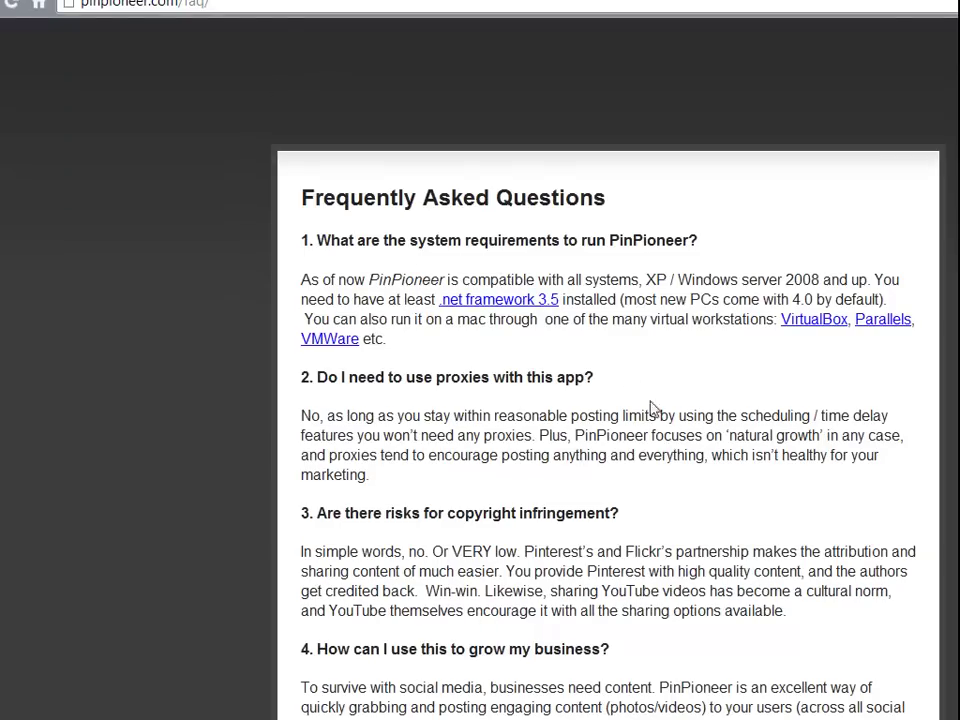
# - Scroll through the FAQ questions and back up, then switch to PinPioneer
pyautogui.scroll(-3, 523, 545)
pyautogui.scroll(-3, 523, 545)
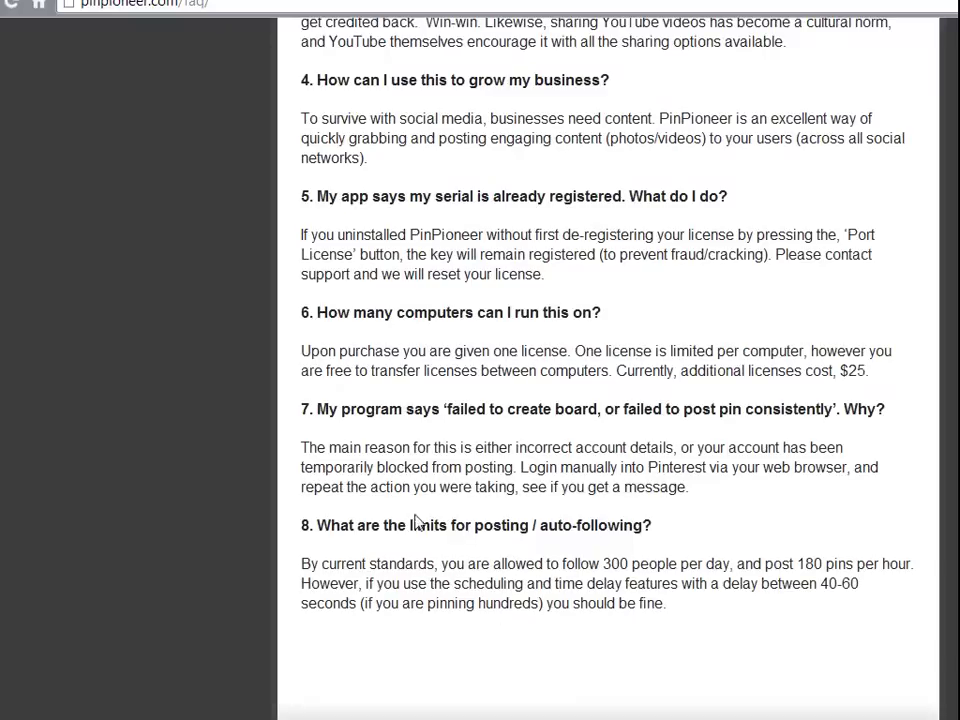
pyautogui.scroll(6, 540, 548)
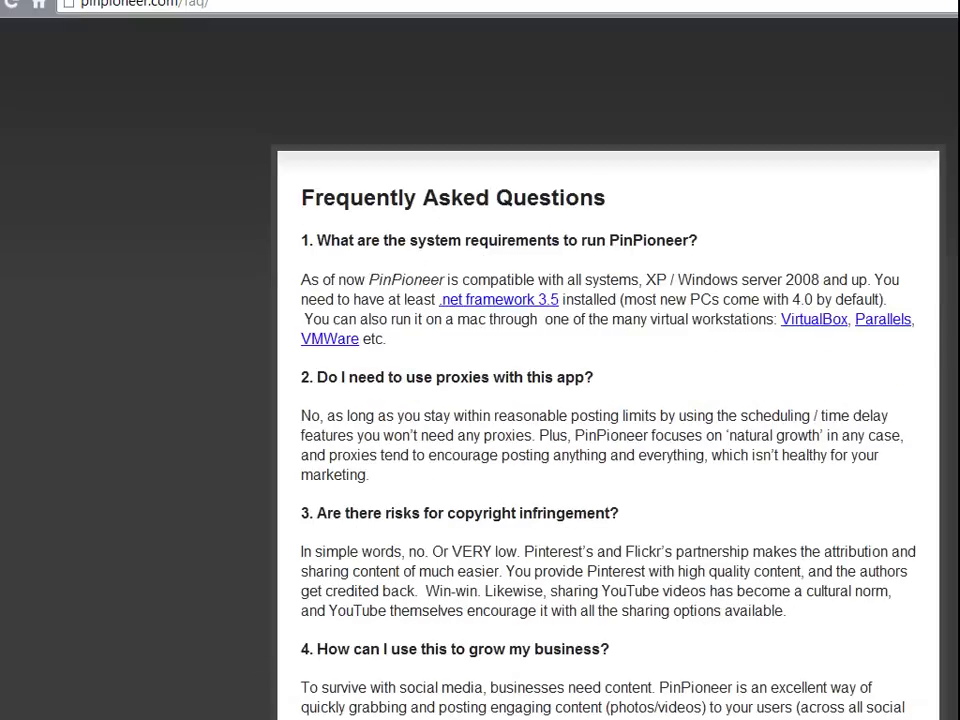
pyautogui.hotkey('alt', 'Tab')
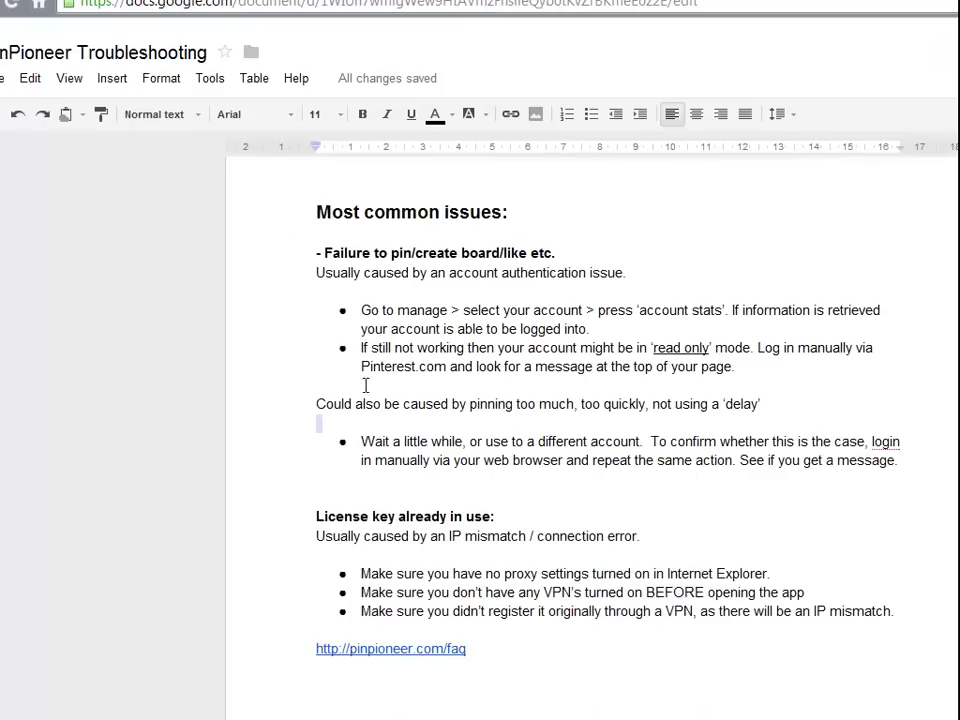
# - Back in the PinPioneer Troubleshooting doc, put the caret at the end, below the pinpioneer.com/faq link
pyautogui.moveTo(316, 248); pyautogui.dragTo(514, 606)
pyautogui.click(609, 688)
pyautogui.moveTo(315, 716)
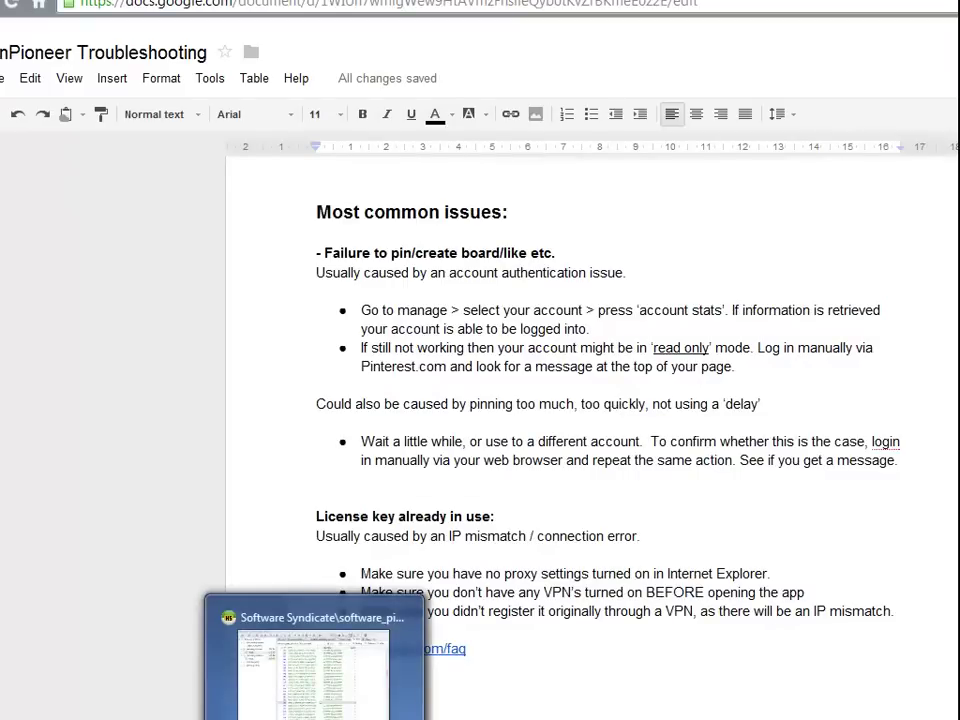